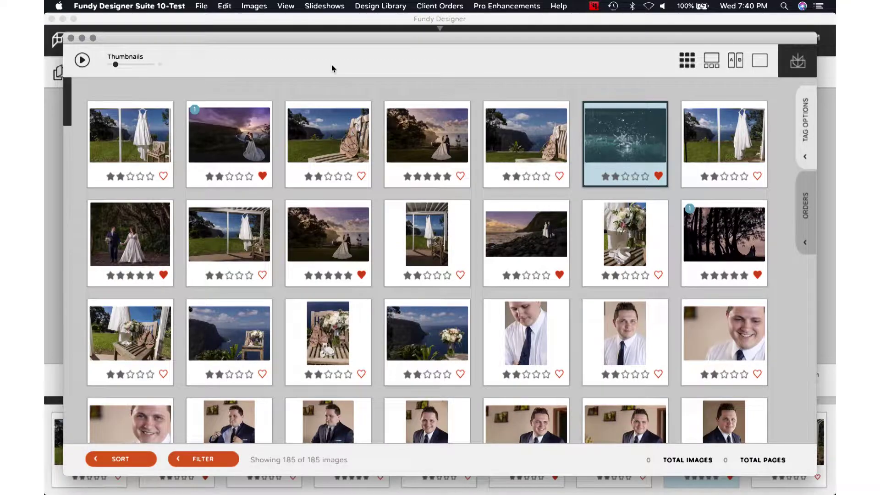
Step: Heart the couple-at-sunset photo, then filter the browser to red-heart favourites only
click(423, 60)
click(449, 154)
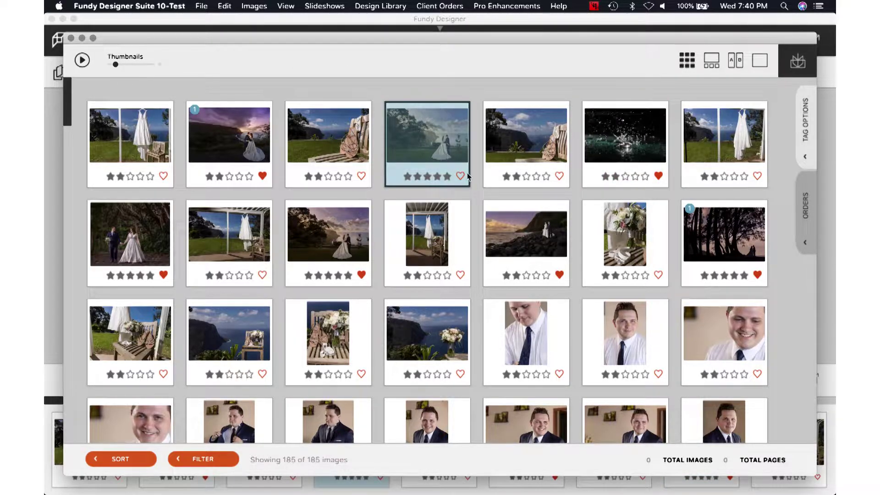
click(461, 177)
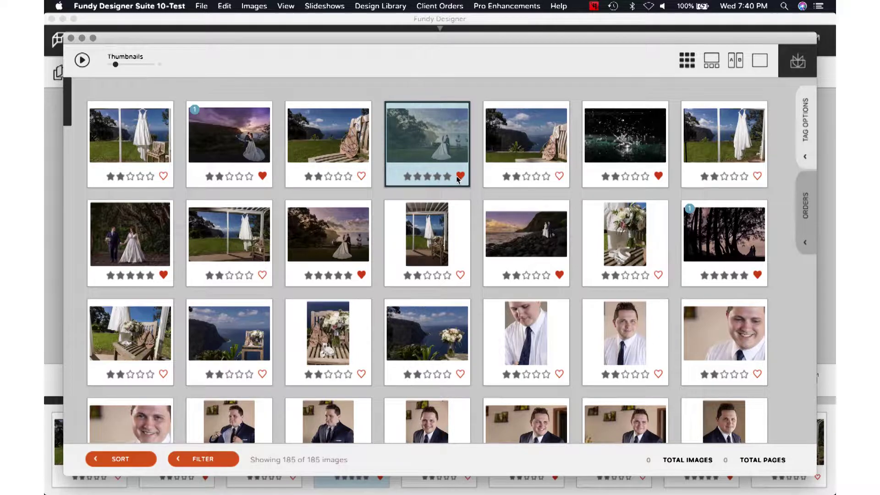
click(206, 460)
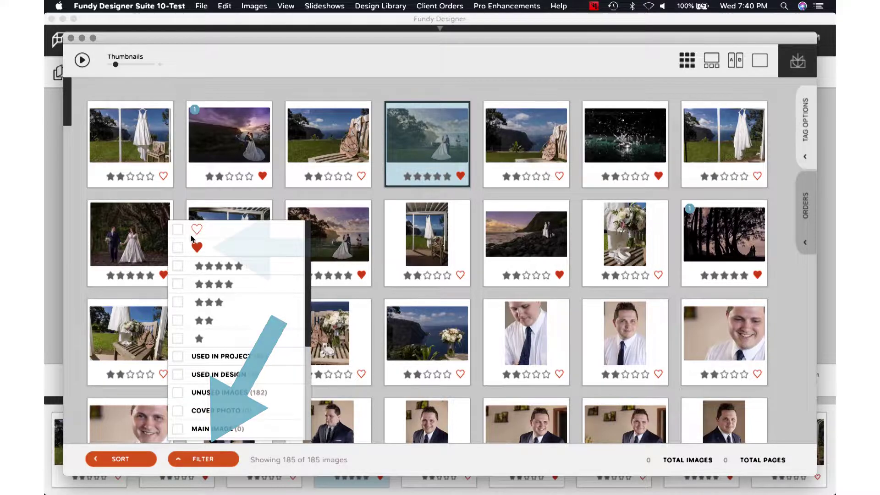
click(178, 247)
Step: Apply the favourites filter and move the water-splash photo to the end
click(482, 296)
click(452, 296)
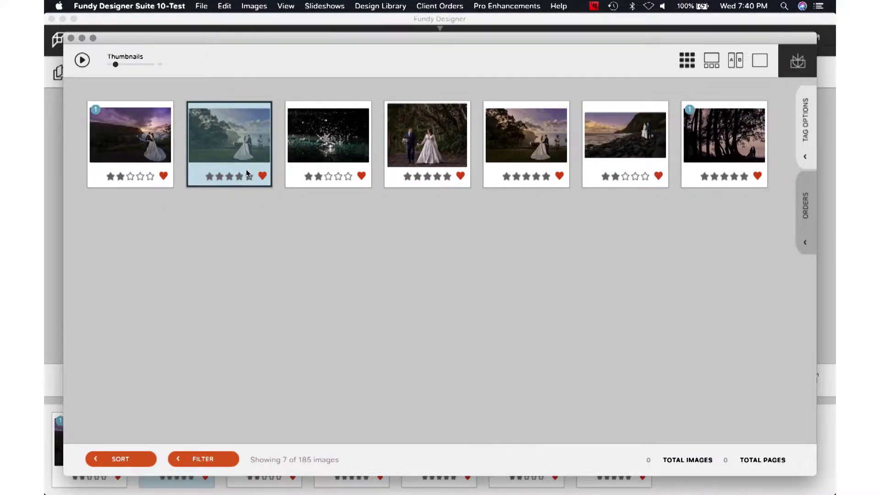
click(288, 284)
click(222, 242)
click(347, 133)
drag(348, 134, 773, 139)
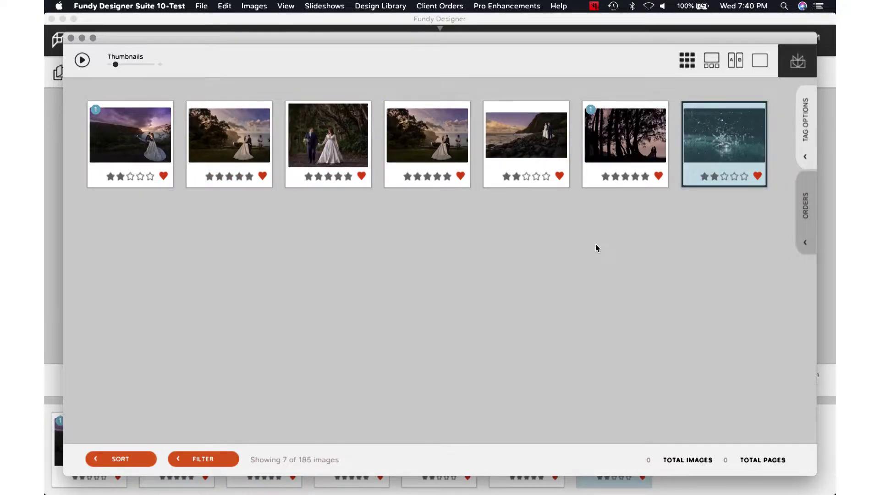
Step: Place a sunset couple photo beside the other and unfavourite the duplicate, leaving six
click(550, 145)
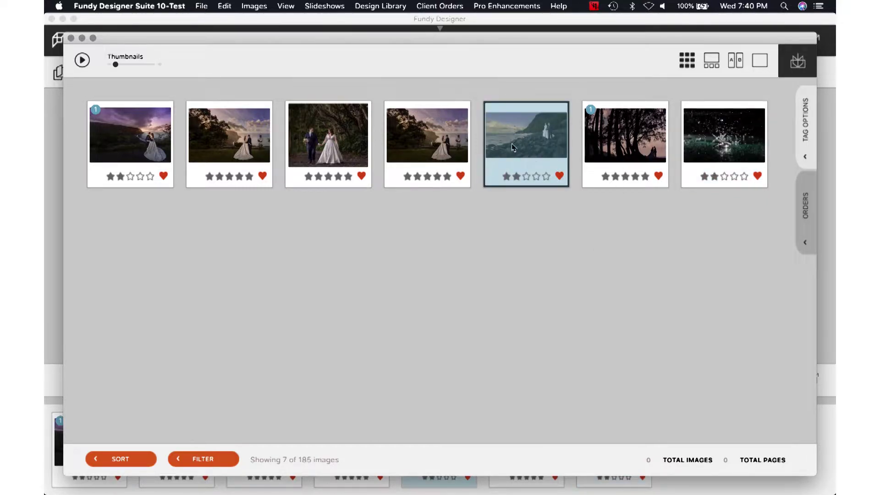
drag(441, 146, 283, 142)
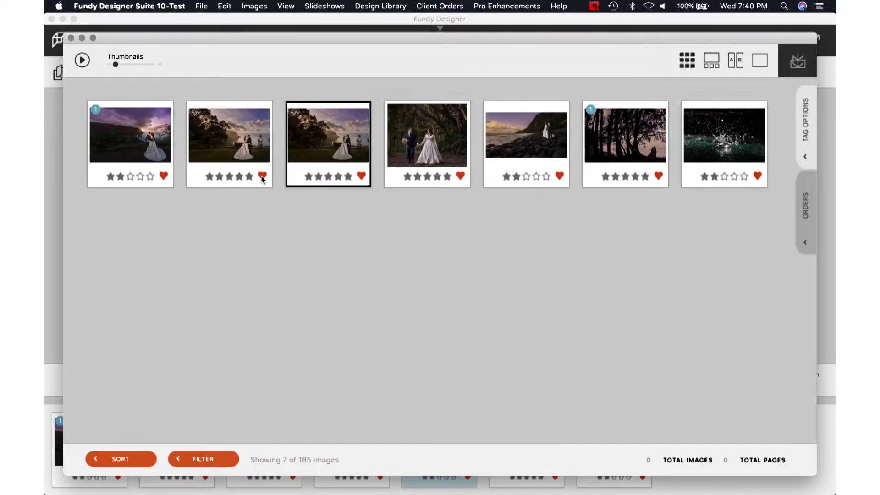
click(262, 177)
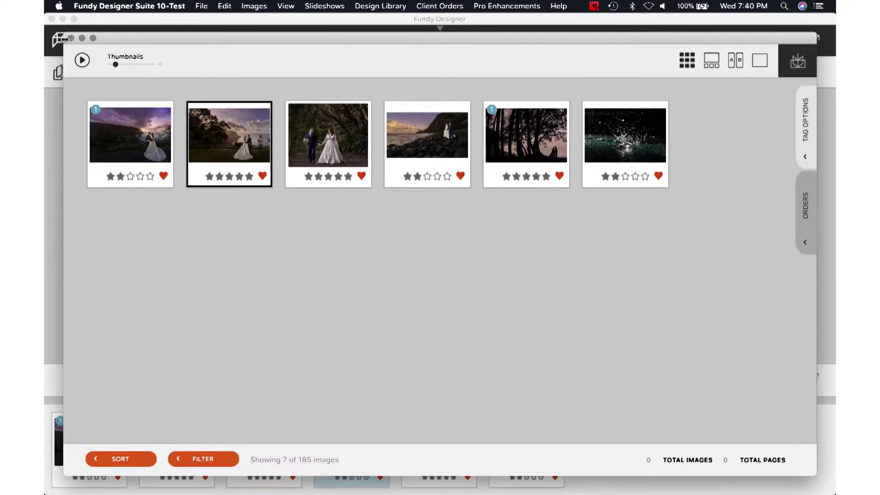
Step: Close the image browser and page through the thank-you card from front to back
click(70, 37)
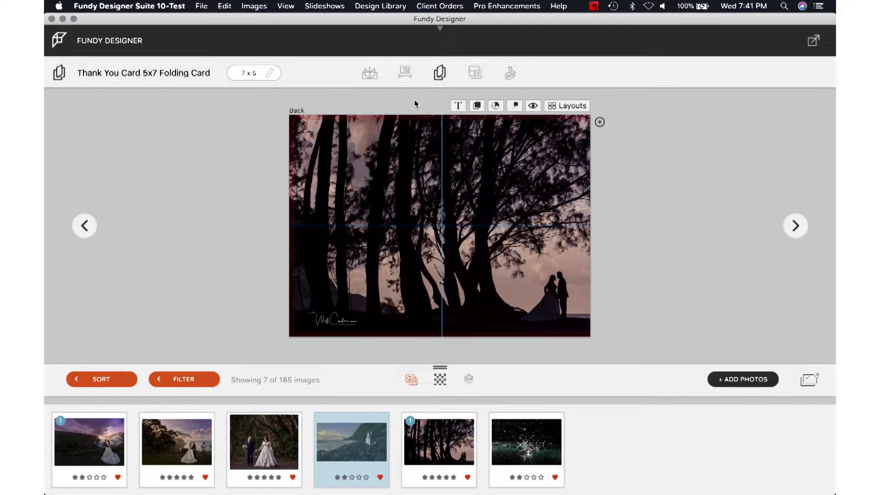
click(78, 224)
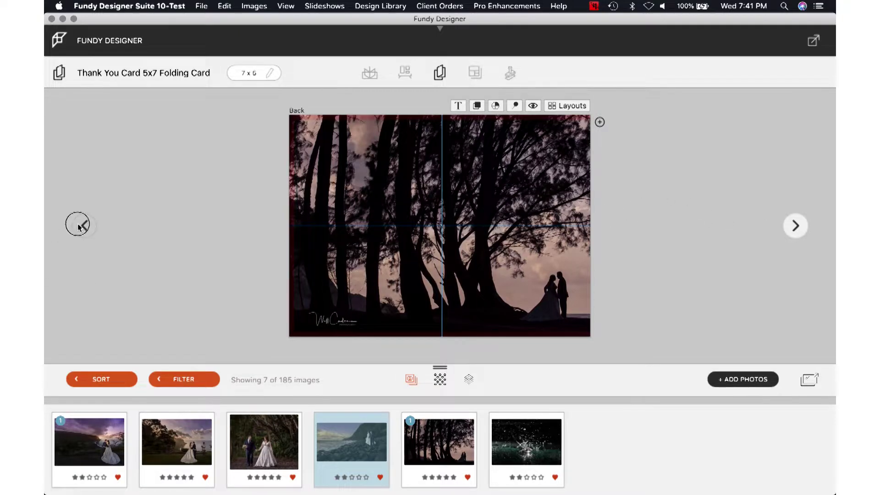
click(45, 171)
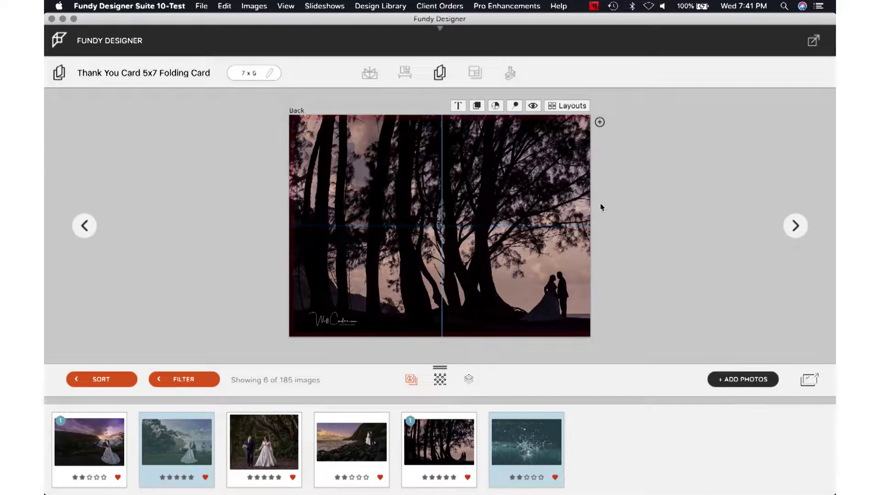
click(83, 226)
click(83, 226)
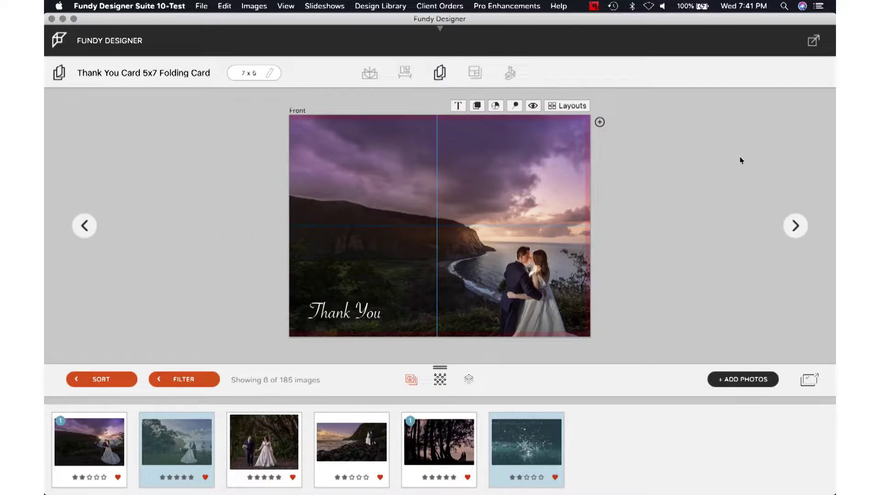
click(793, 225)
click(794, 226)
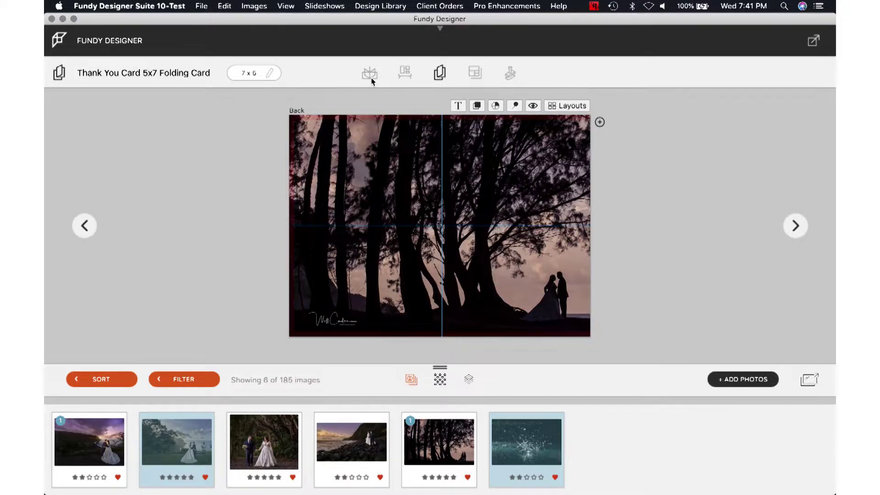
Step: Open the Wall Art gallery and view Room 2 and the Room 1 staircase mockup
click(406, 71)
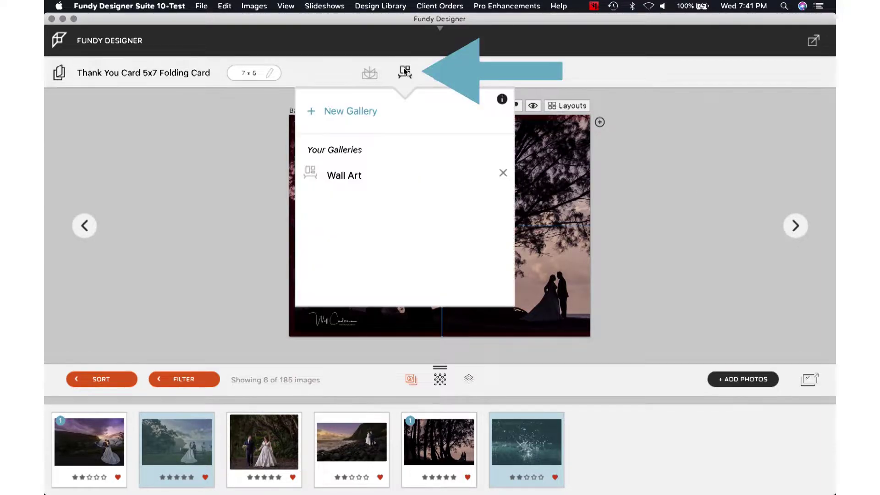
click(352, 175)
double_click(181, 172)
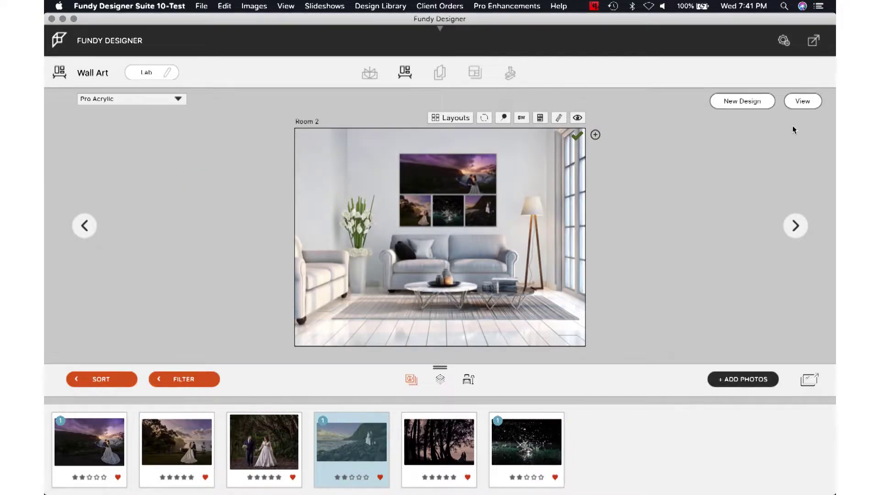
click(795, 225)
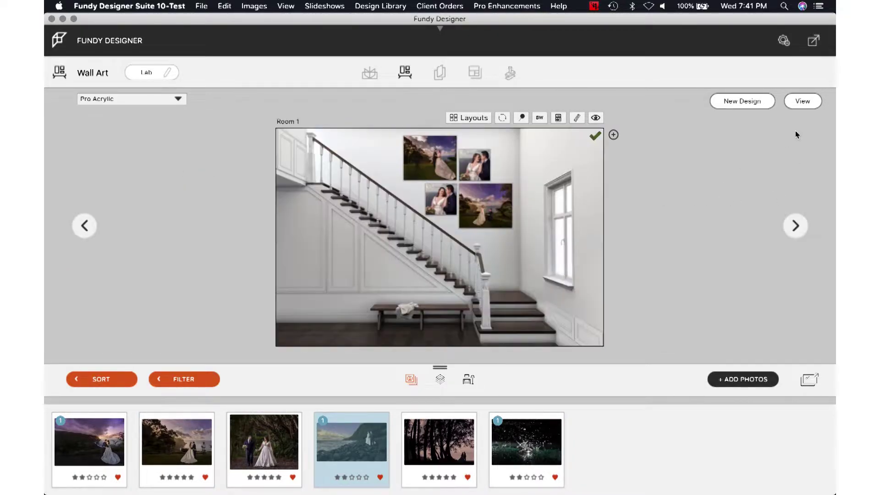
click(795, 105)
Step: Open the couple's 13x9.5 album and scroll through its spreads
click(371, 74)
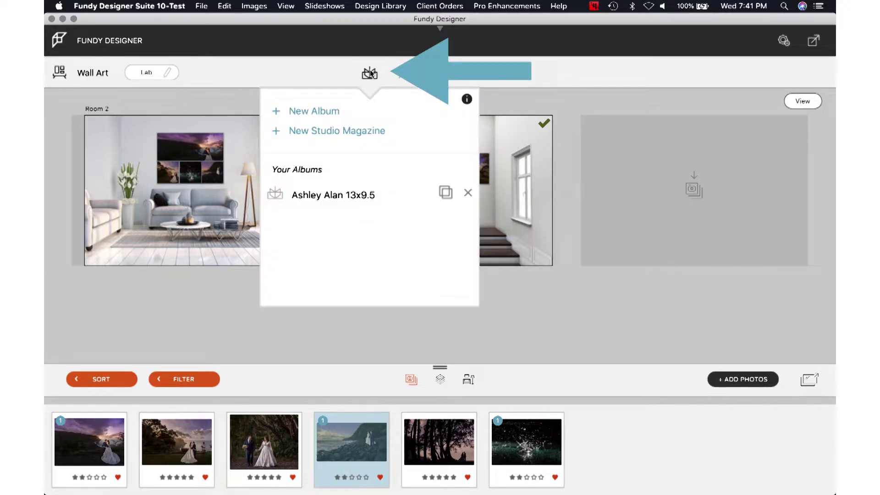
click(316, 196)
scroll(461, 246, down, 3)
scroll(461, 246, down, 20)
scroll(461, 247, up, 20)
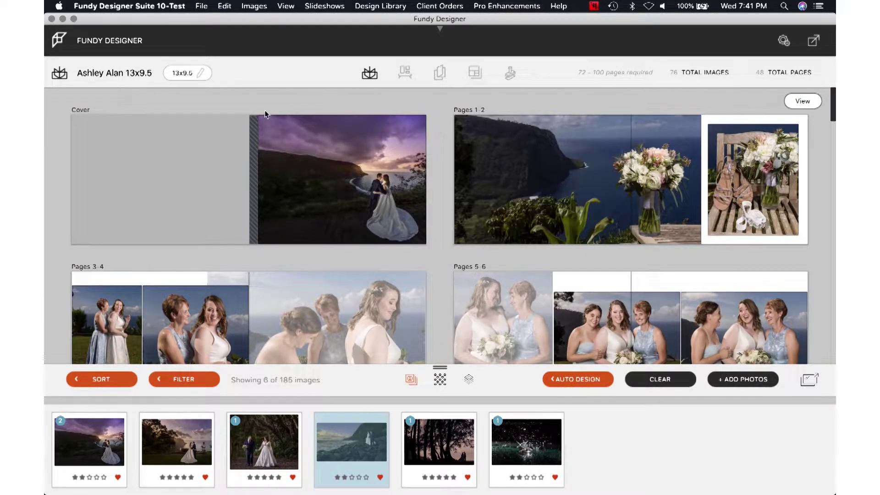
Step: Start a new slideshow via Slideshows > Create Slideshow and delete the couple-names title and Favorite Images rows
click(321, 5)
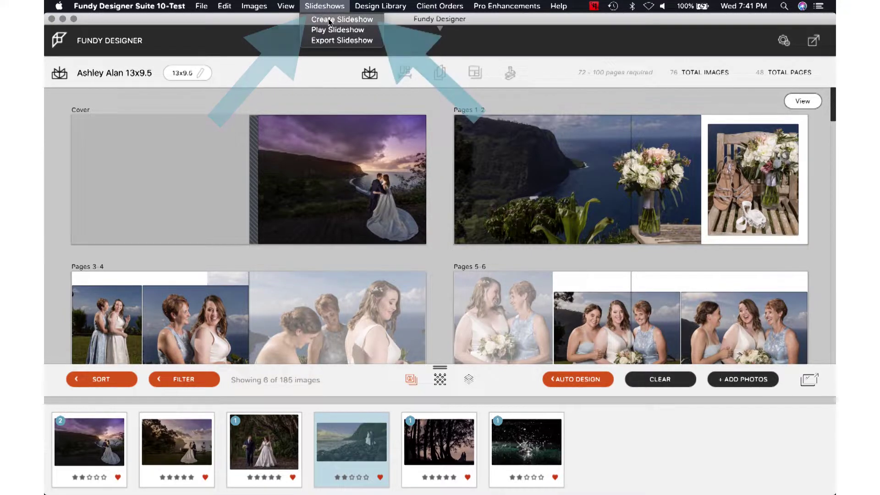
click(328, 18)
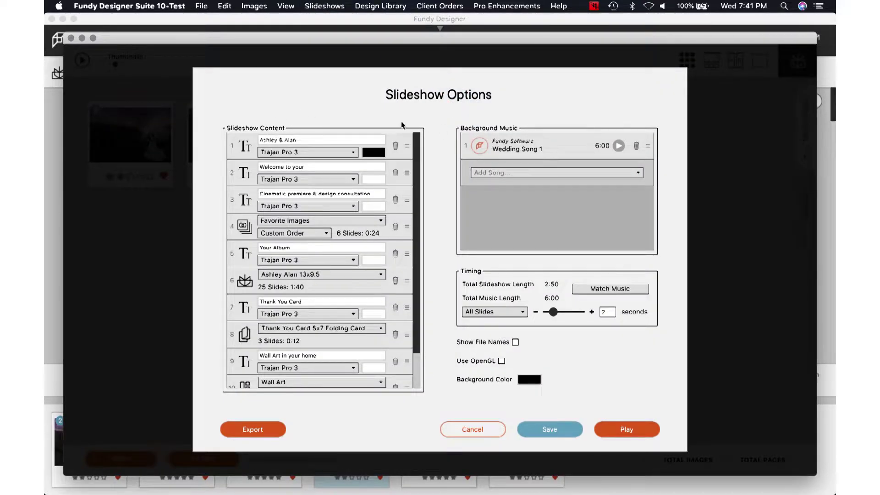
scroll(328, 277, down, 3)
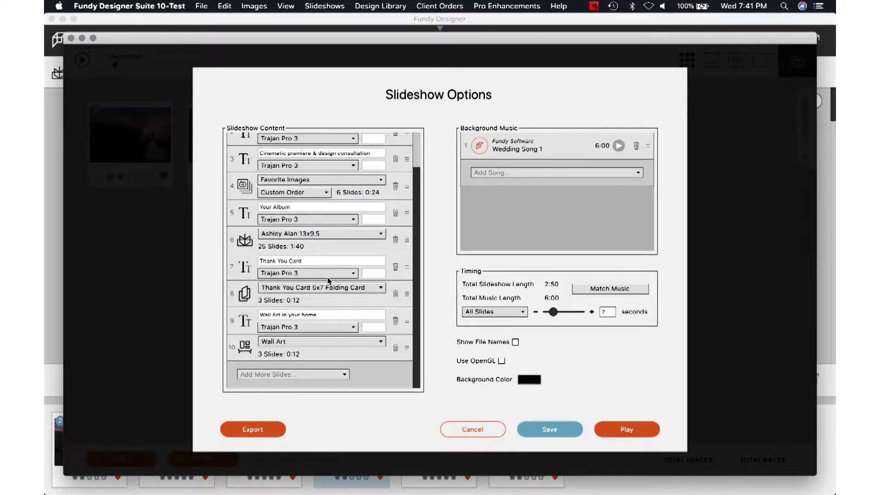
scroll(327, 277, up, 3)
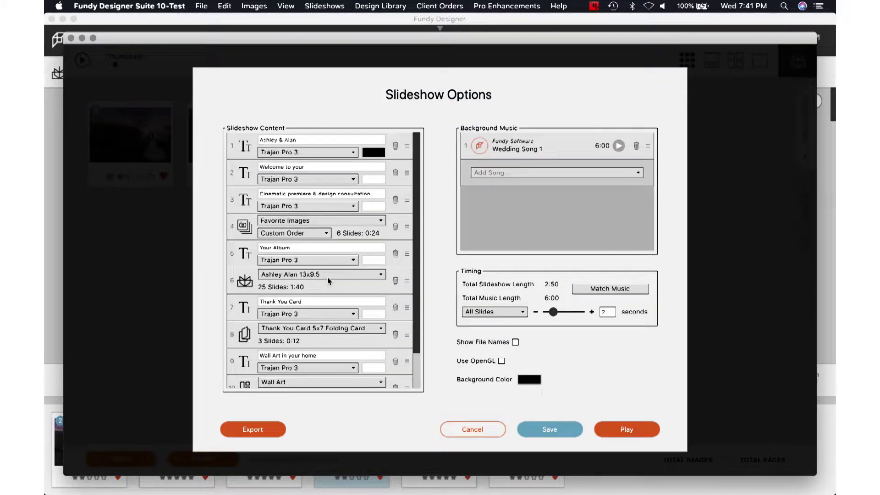
click(396, 149)
click(396, 200)
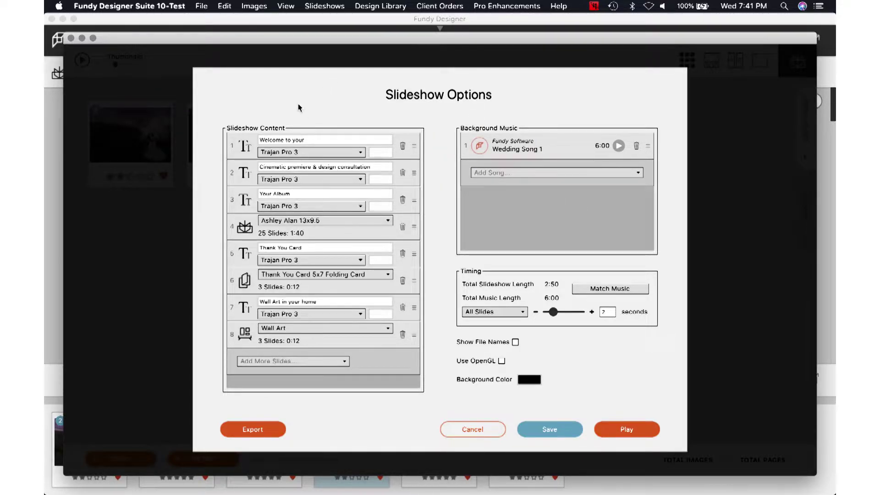
Step: Add a new title slide at the end and enter the couple's names as its title
click(292, 362)
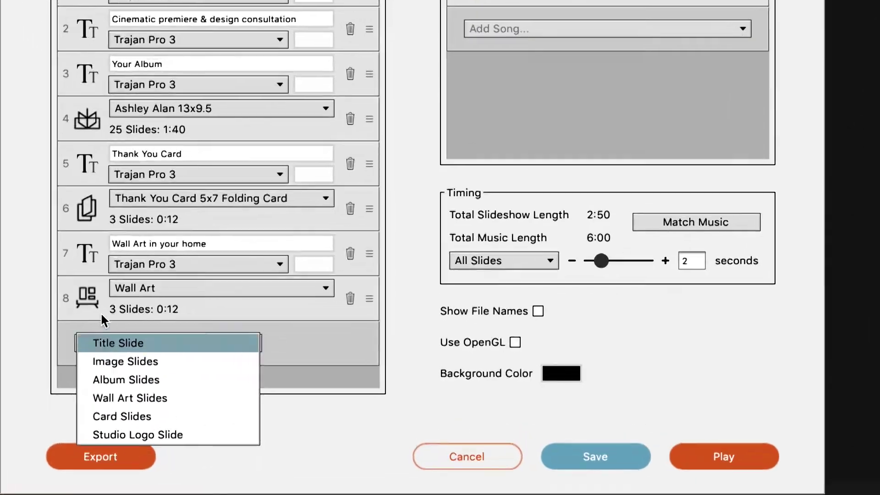
click(111, 325)
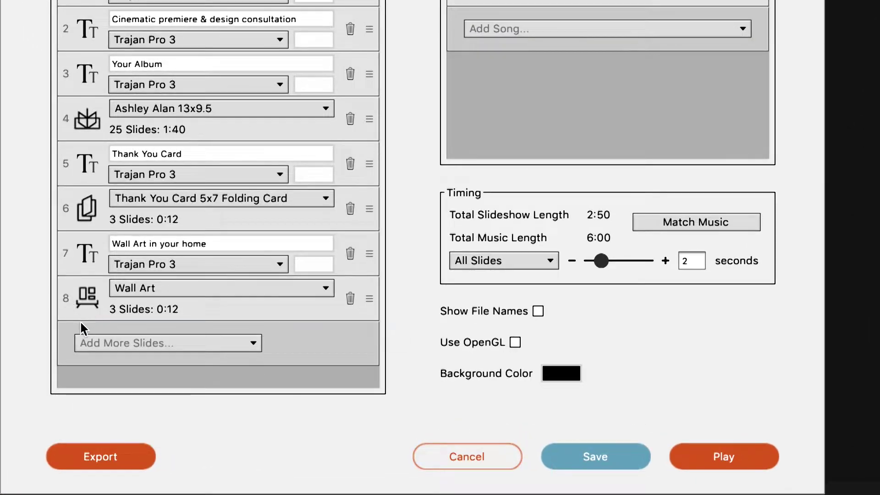
click(154, 344)
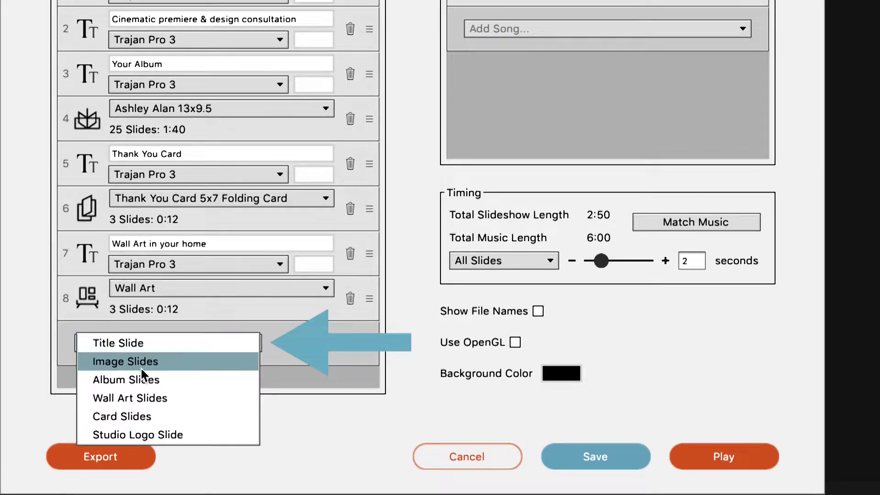
click(153, 343)
click(164, 335)
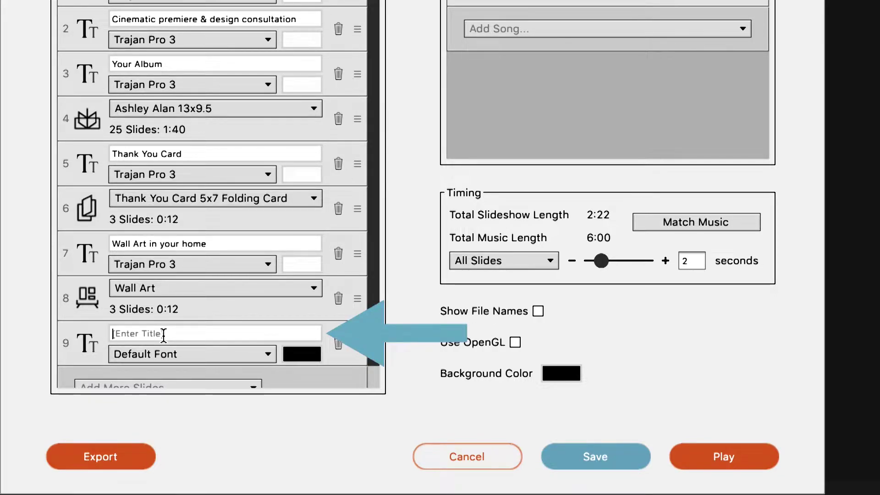
text(A)
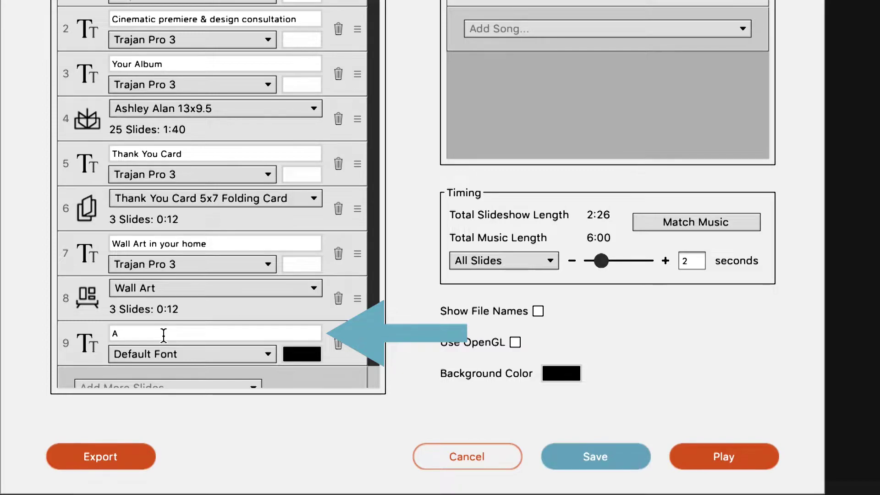
text(shley & Aln)
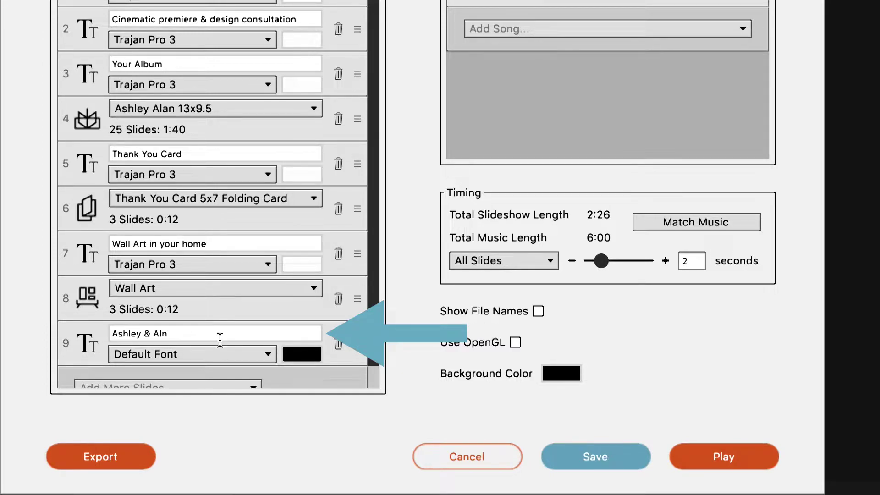
key(BackSpace)
key(BackSpace)
text(lan)
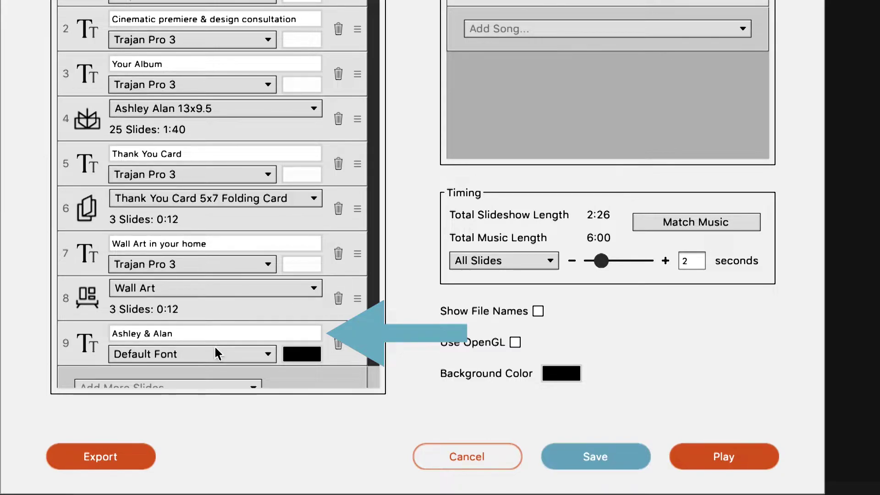
Step: Set the title slide's font to Trajan Pro 3
click(207, 353)
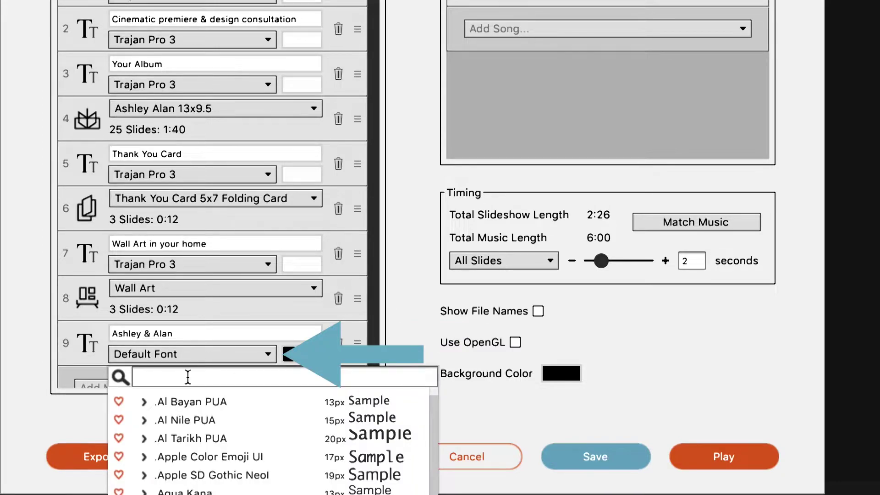
scroll(188, 377, down, 1)
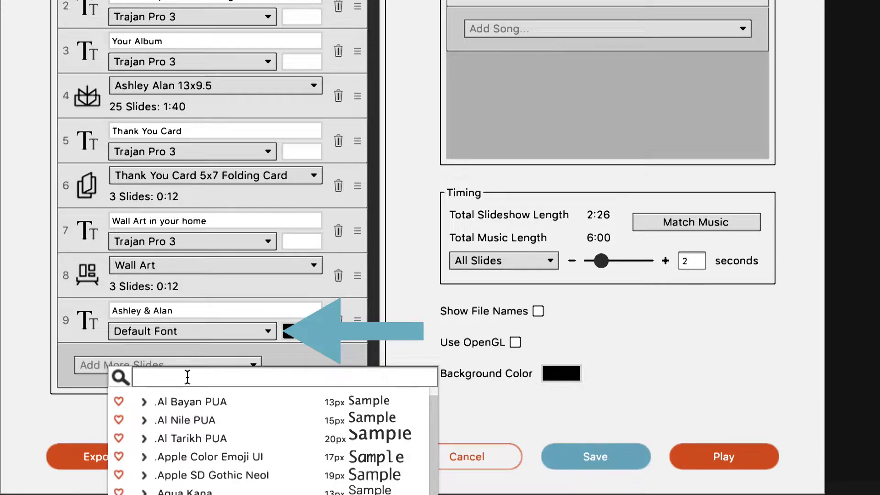
text(trag)
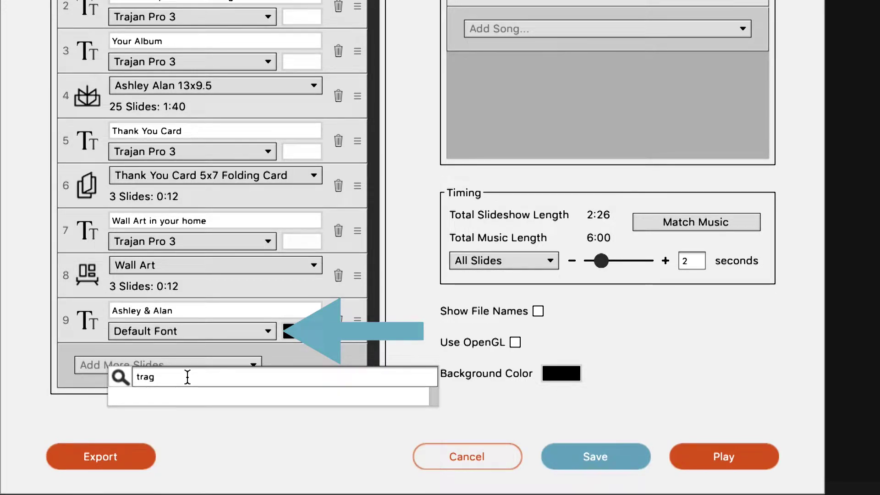
key(BackSpace)
text(j)
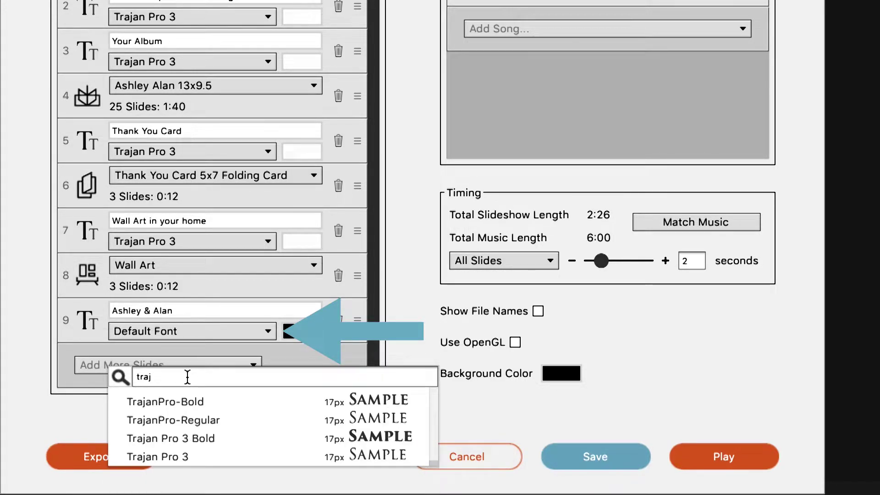
click(186, 453)
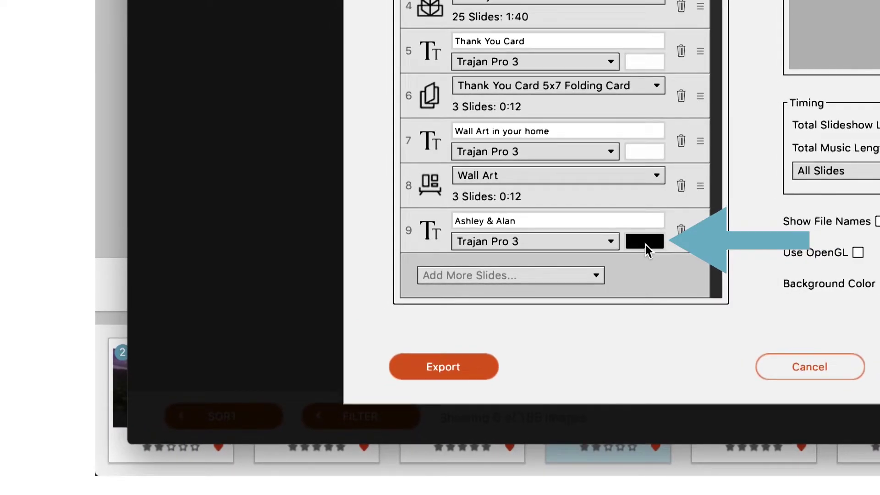
Step: Change the title text colour to white
click(644, 242)
drag(123, 414, 107, 413)
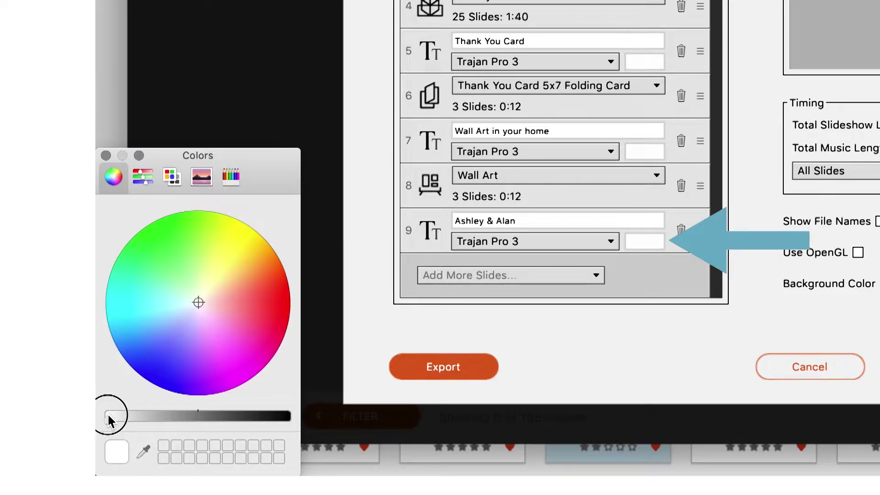
click(418, 326)
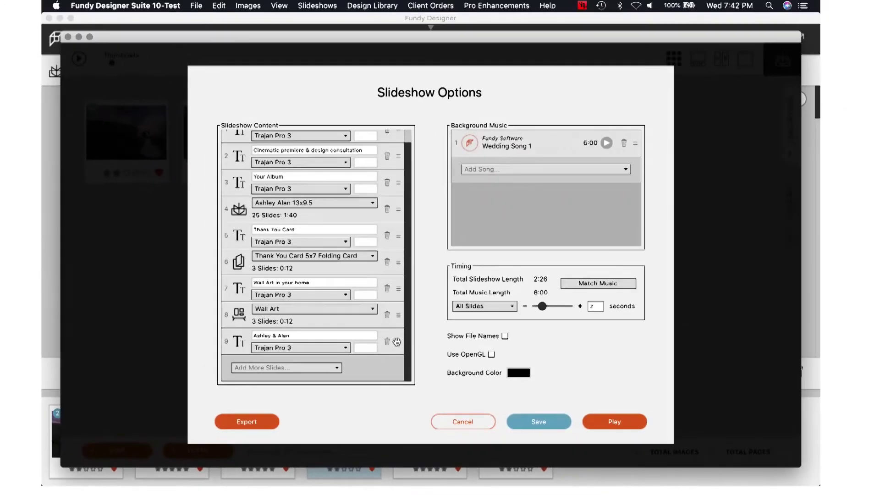
Step: Drag the couple-names title slide from row 9 to the top of the content list
click(700, 230)
drag(397, 342, 394, 131)
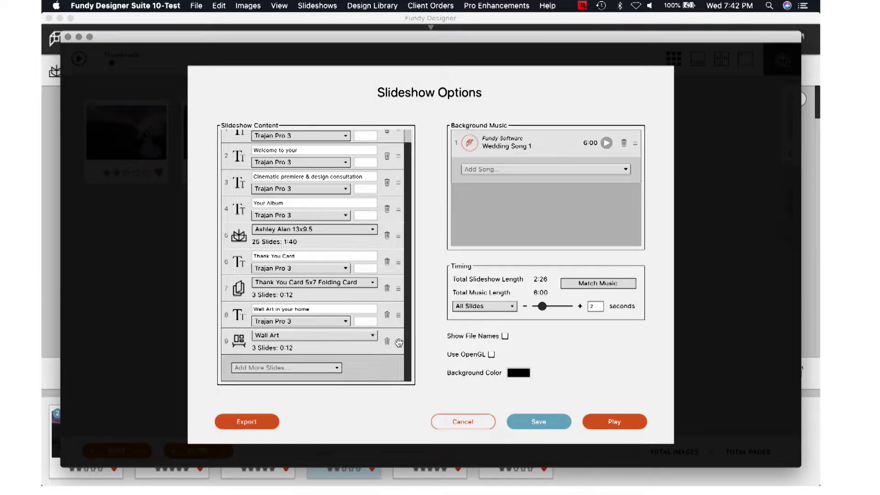
scroll(398, 343, up, 1)
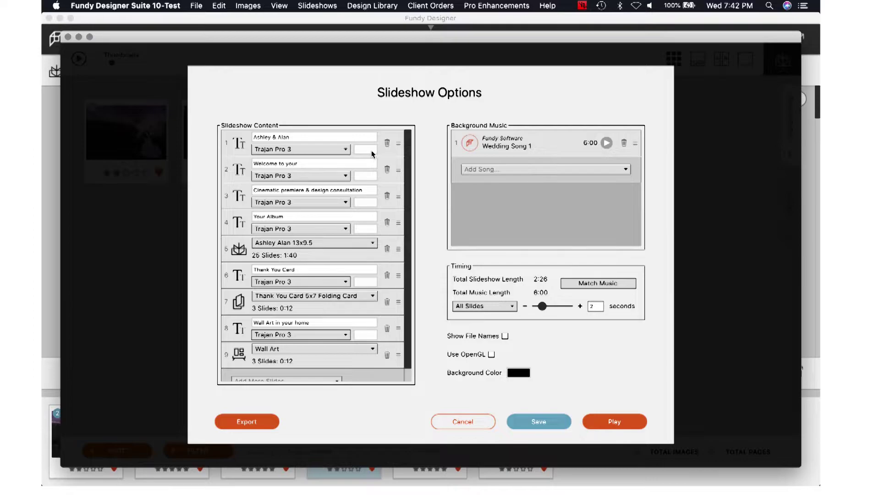
scroll(327, 167, down, 1)
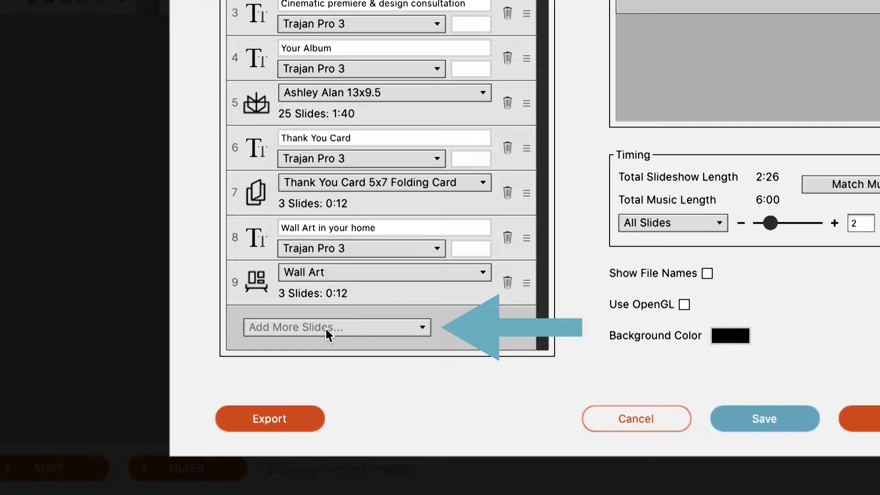
Step: Add an Image Slides group of Favorite Images in Custom Order and move it up to fourth
click(325, 326)
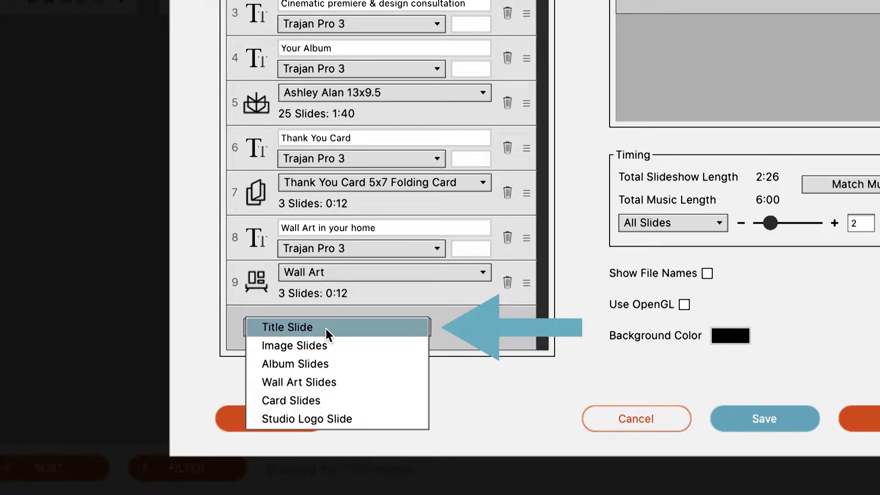
click(298, 348)
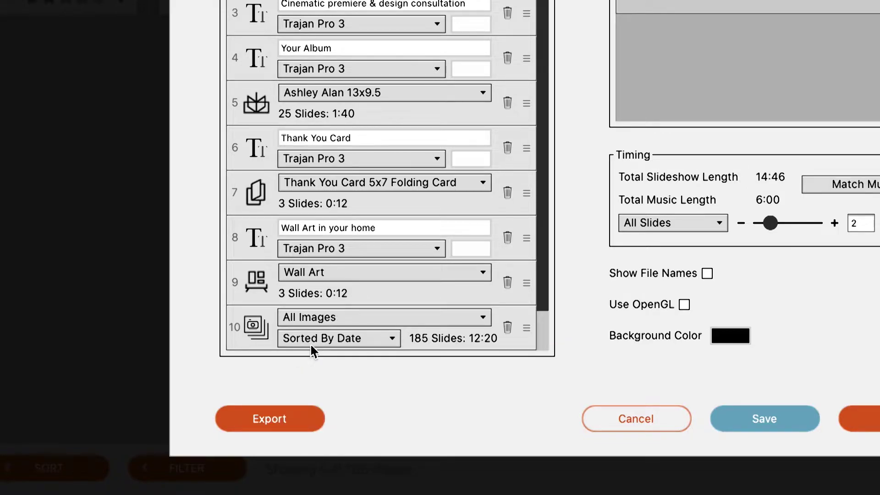
click(344, 319)
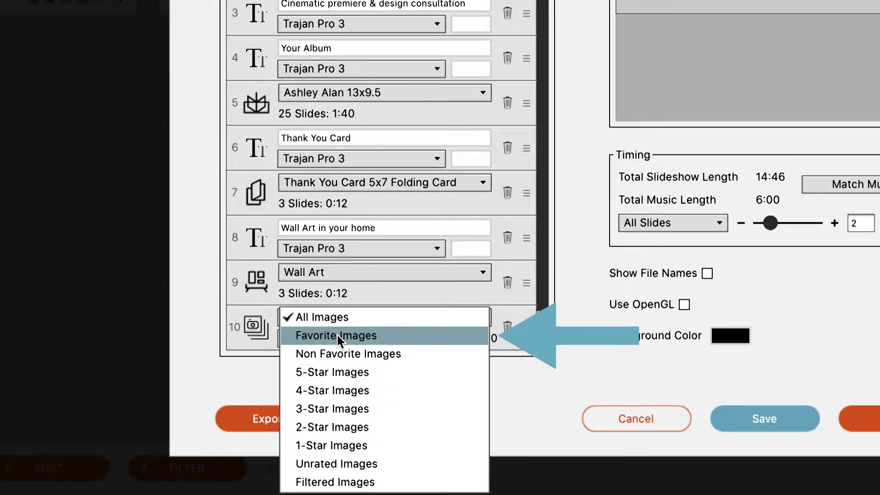
click(337, 335)
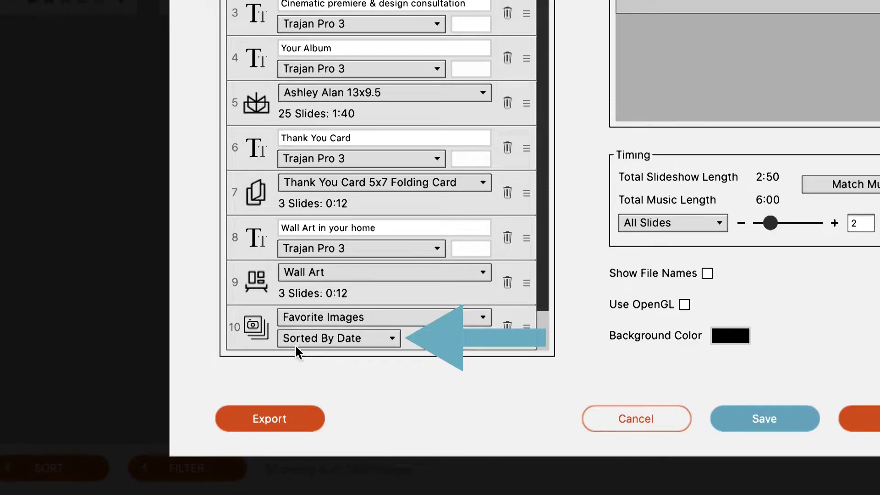
click(350, 342)
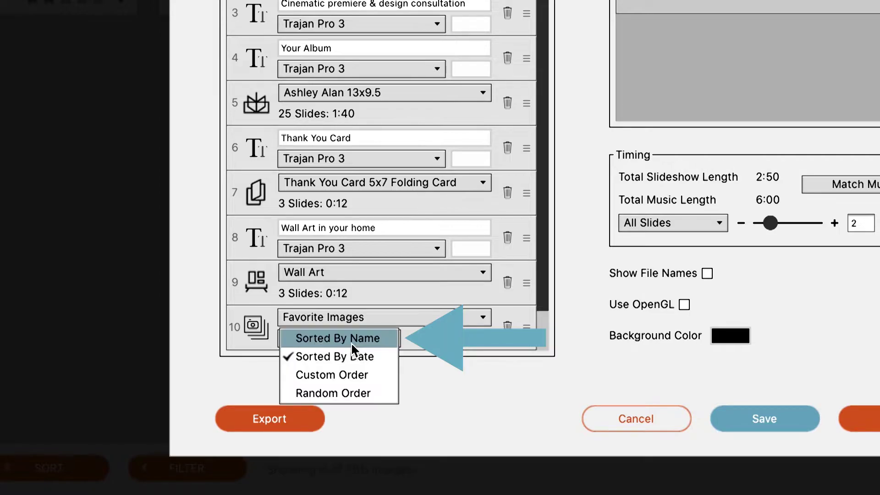
click(351, 379)
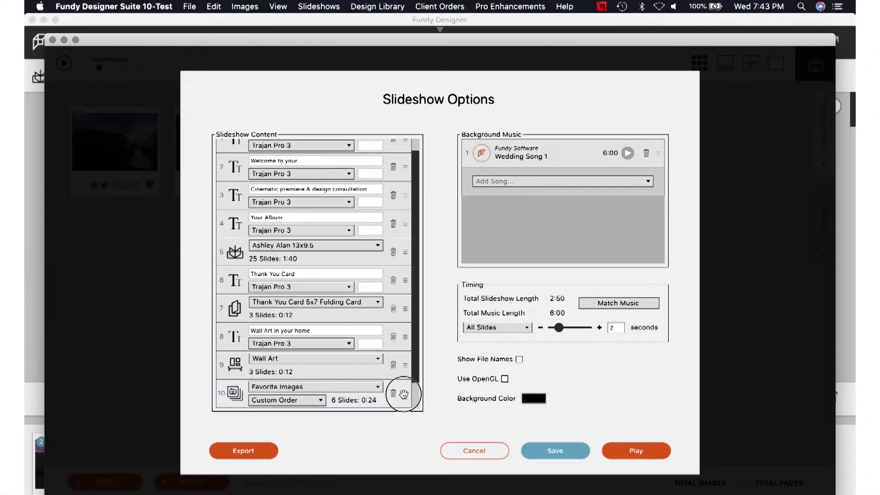
drag(403, 394, 393, 220)
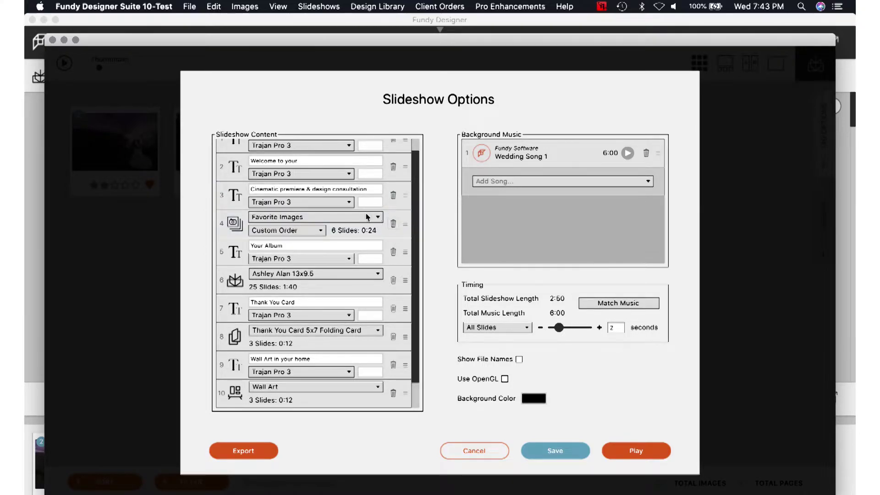
Step: Position the Favorite Images slides fourth, directly above the Your Album title slide
scroll(329, 222, up, 2)
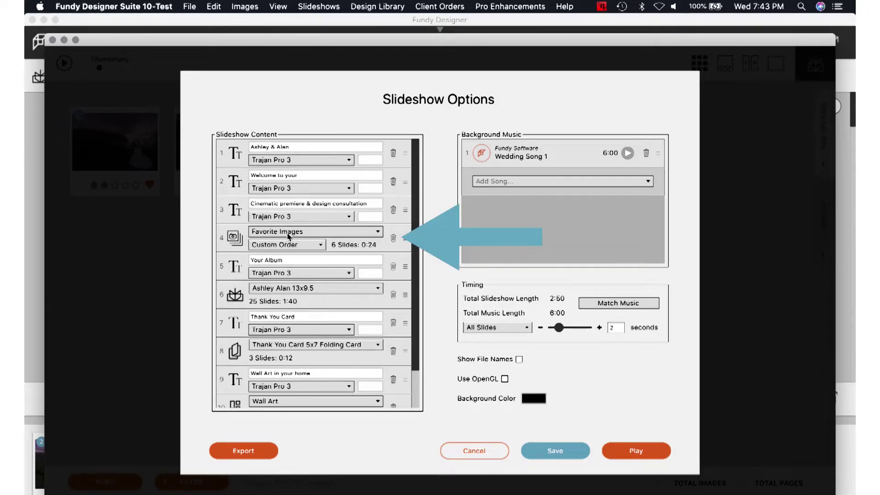
scroll(288, 235, down, 2)
click(266, 249)
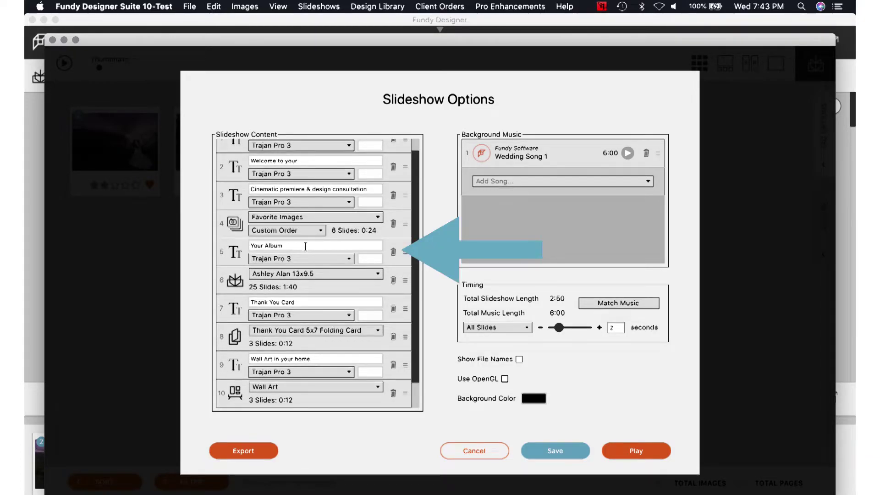
scroll(305, 247, down, 2)
scroll(305, 247, down, 2)
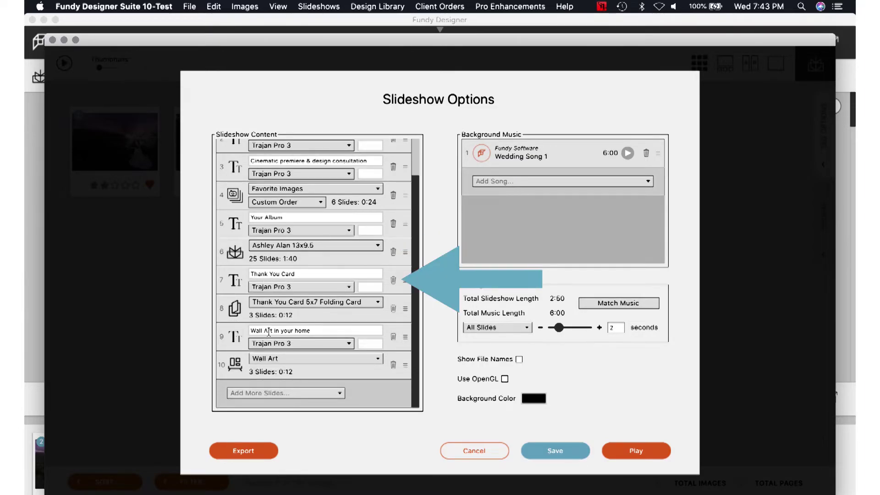
click(531, 119)
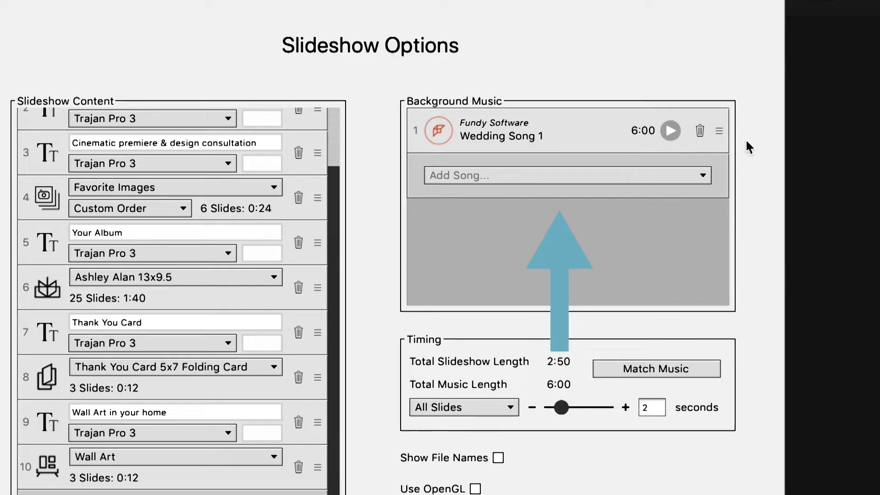
click(699, 131)
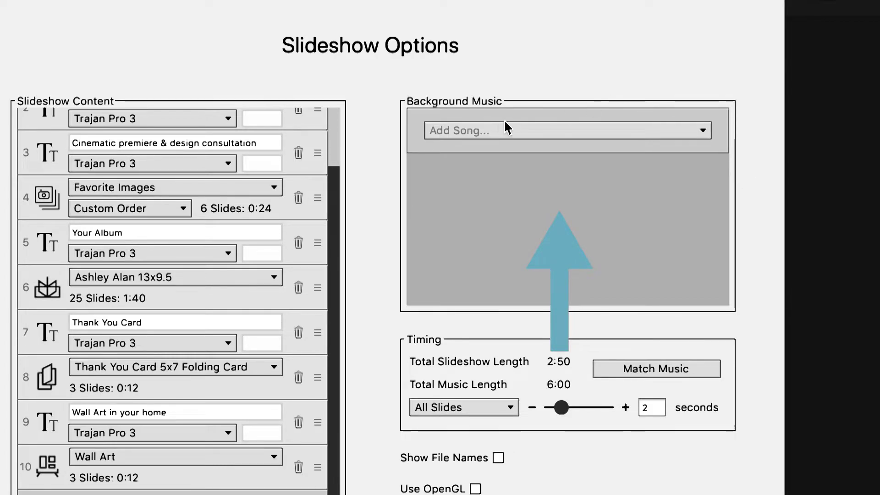
click(489, 130)
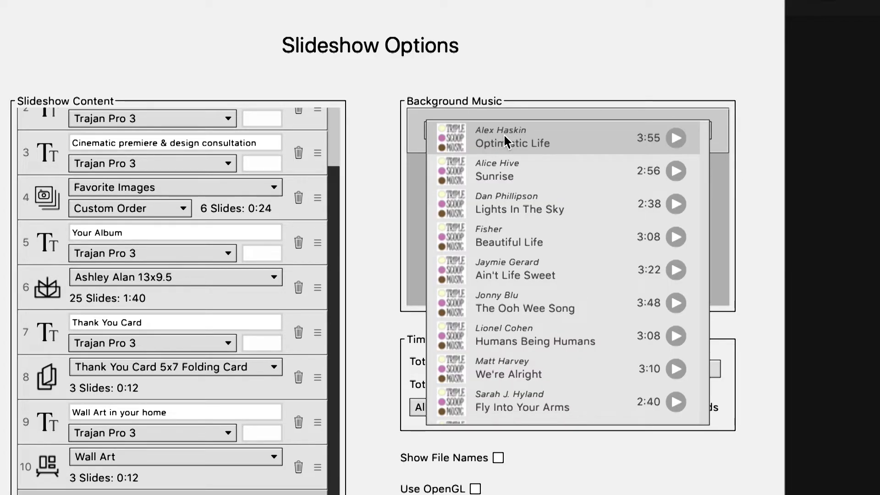
scroll(502, 282, down, 10)
scroll(503, 281, up, 5)
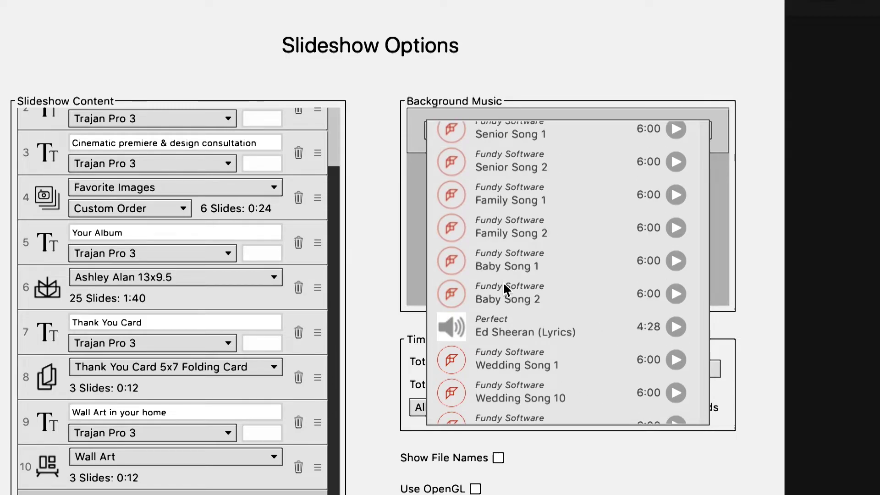
click(630, 361)
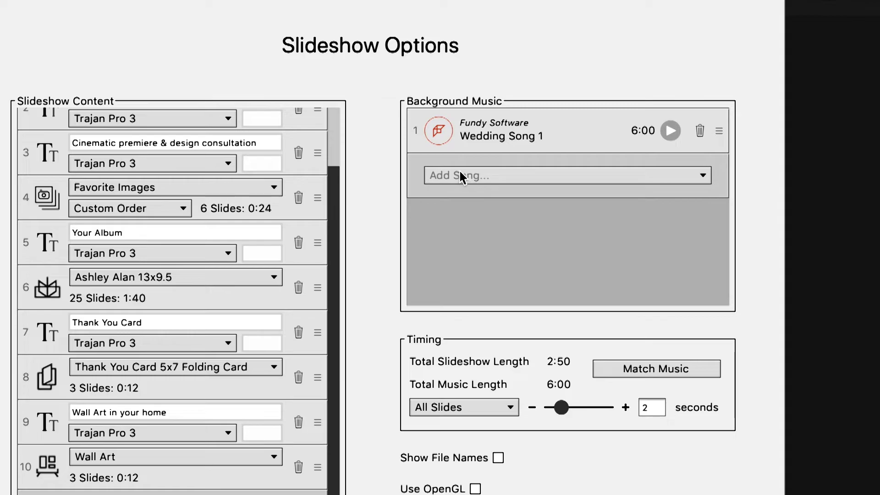
click(462, 176)
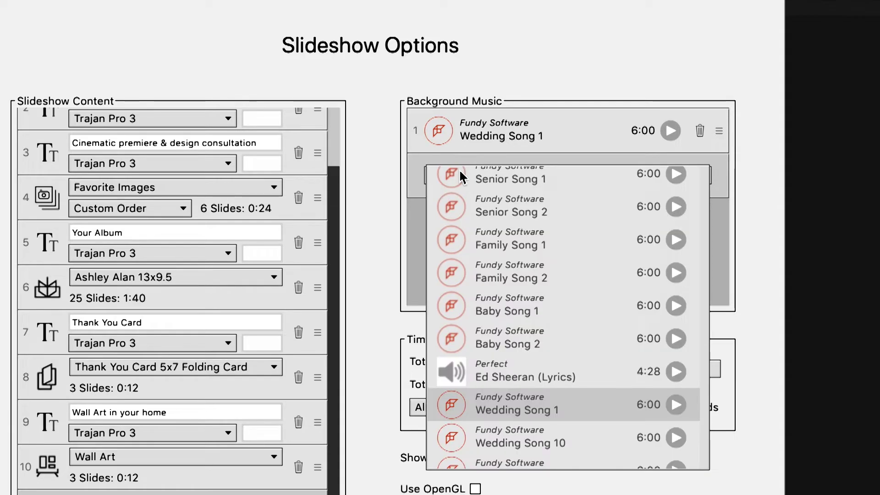
scroll(493, 302, down, 3)
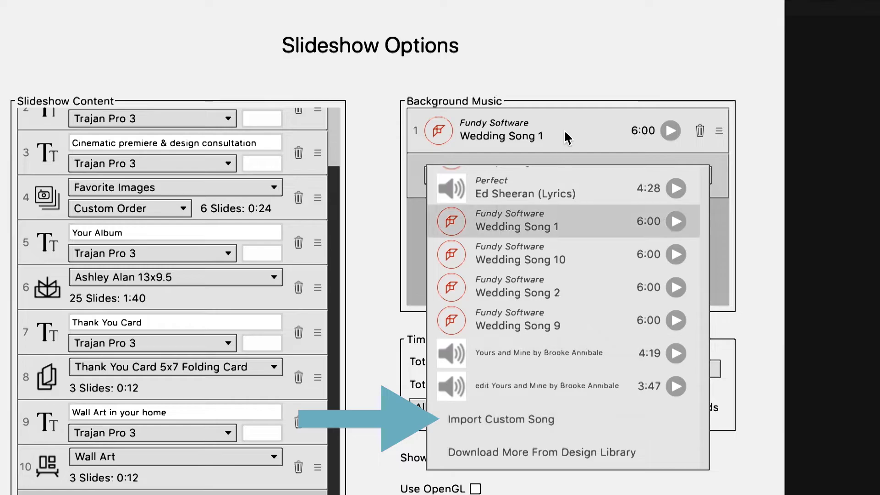
click(591, 71)
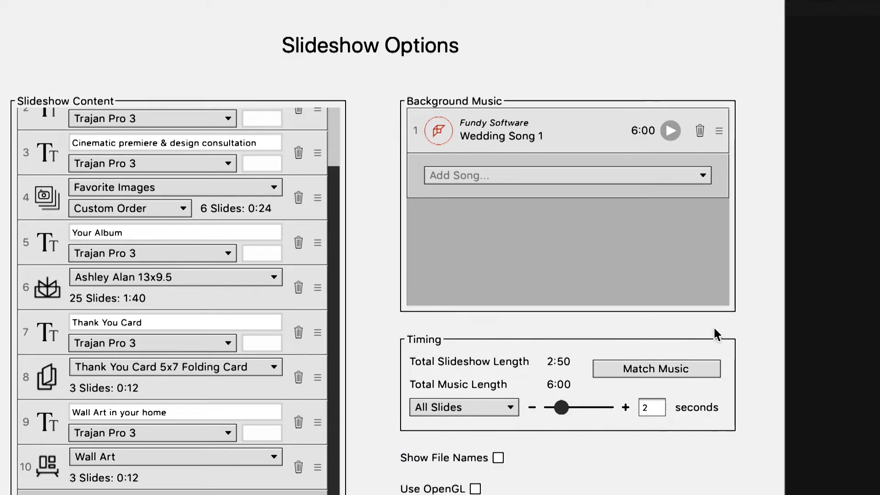
click(648, 370)
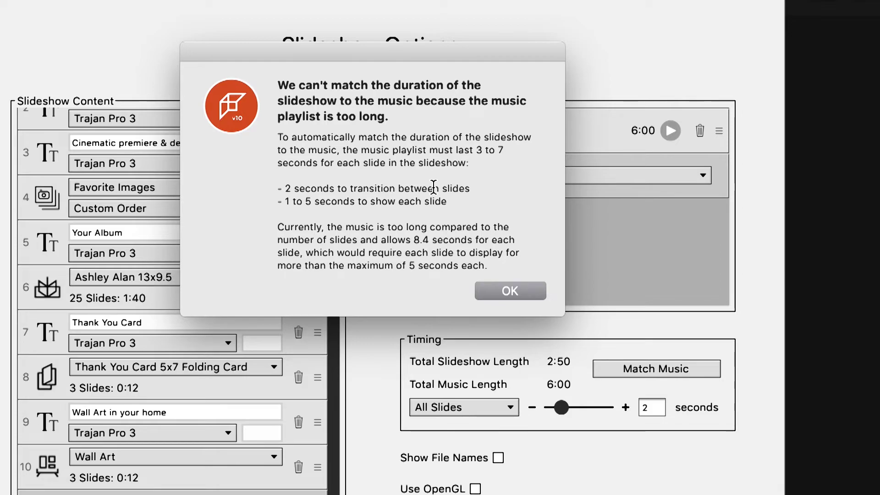
click(510, 290)
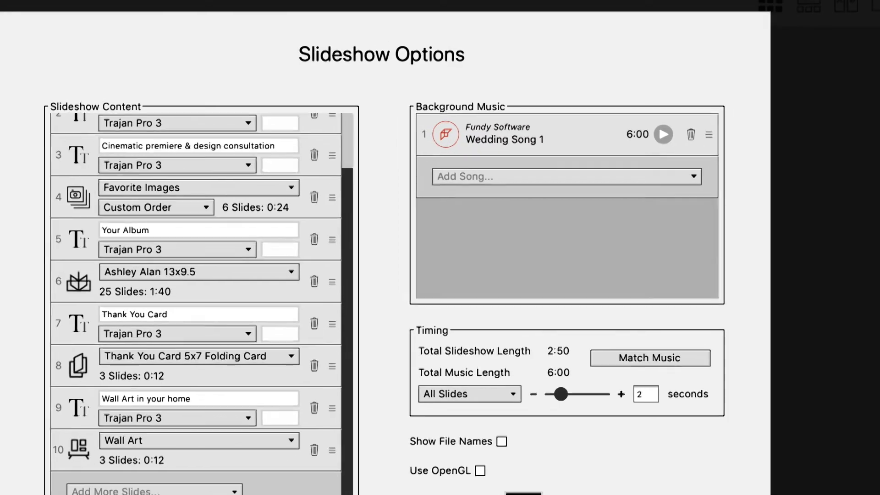